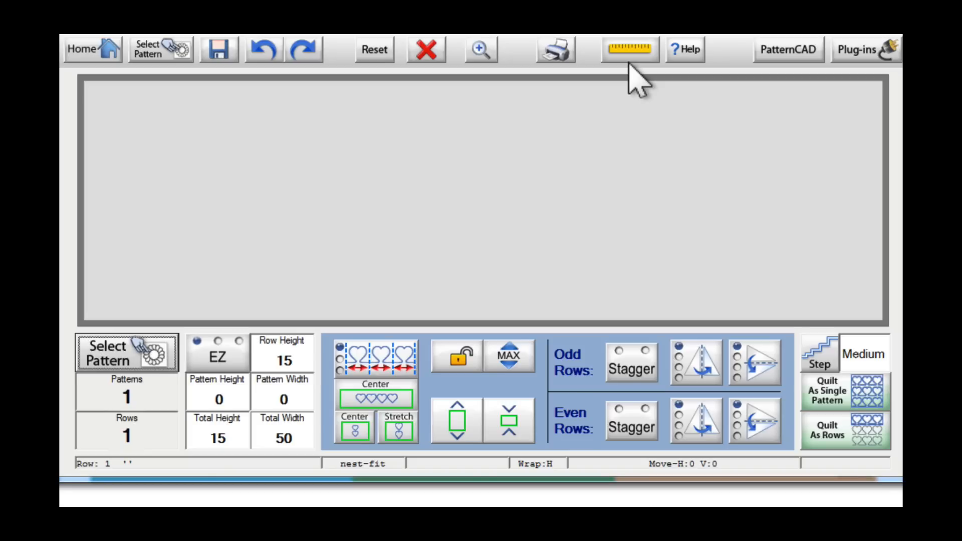
pyautogui.click(684, 53)
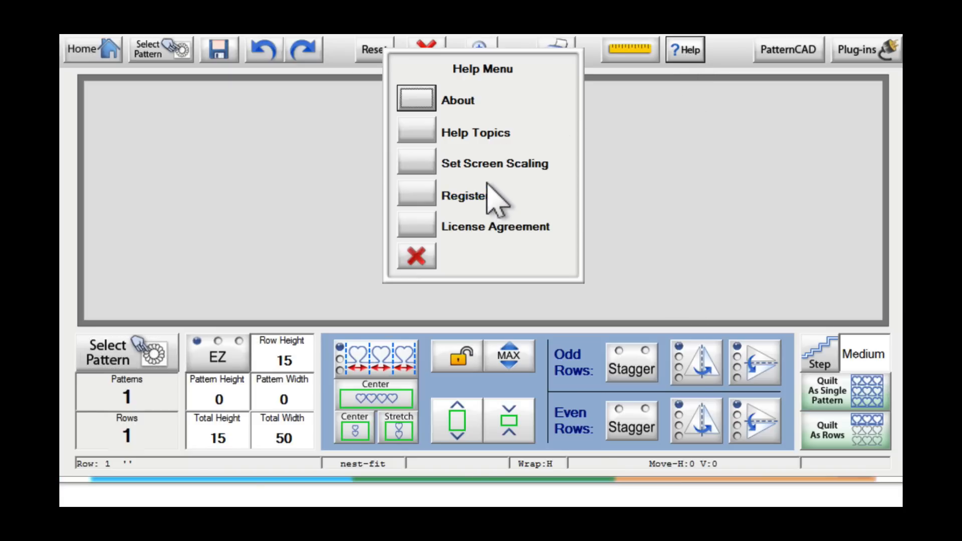
pyautogui.click(414, 260)
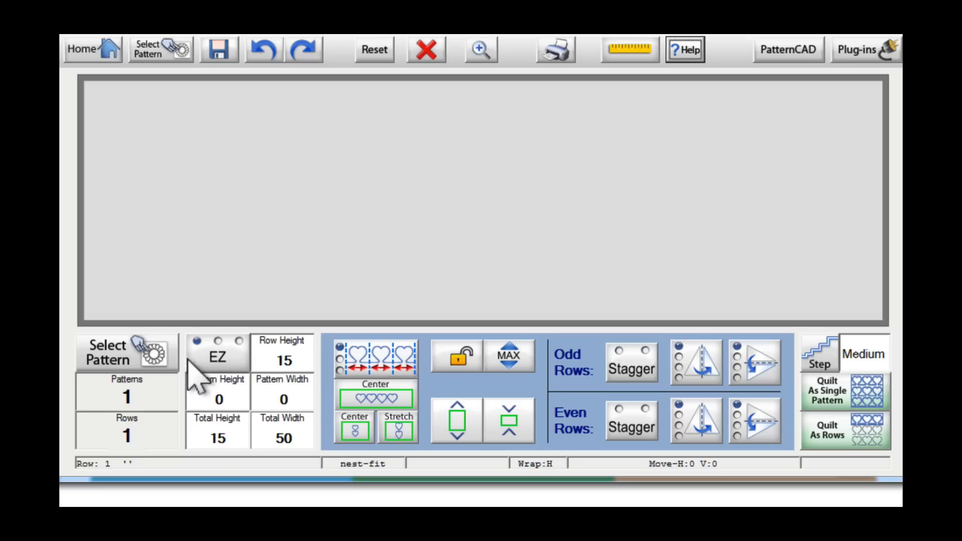
# Load the loops triple pattern from the Continuous Line pattern folder
pyautogui.click(144, 359)
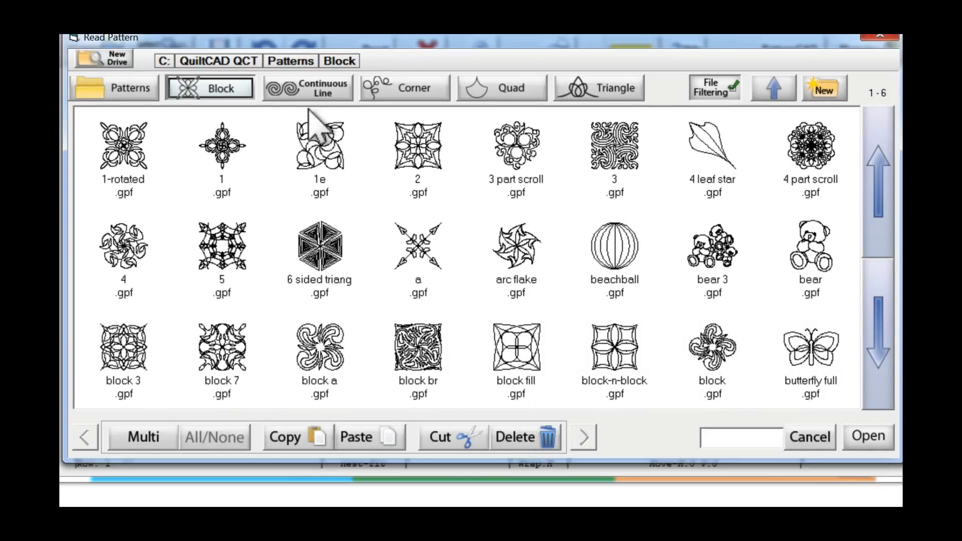
pyautogui.click(322, 95)
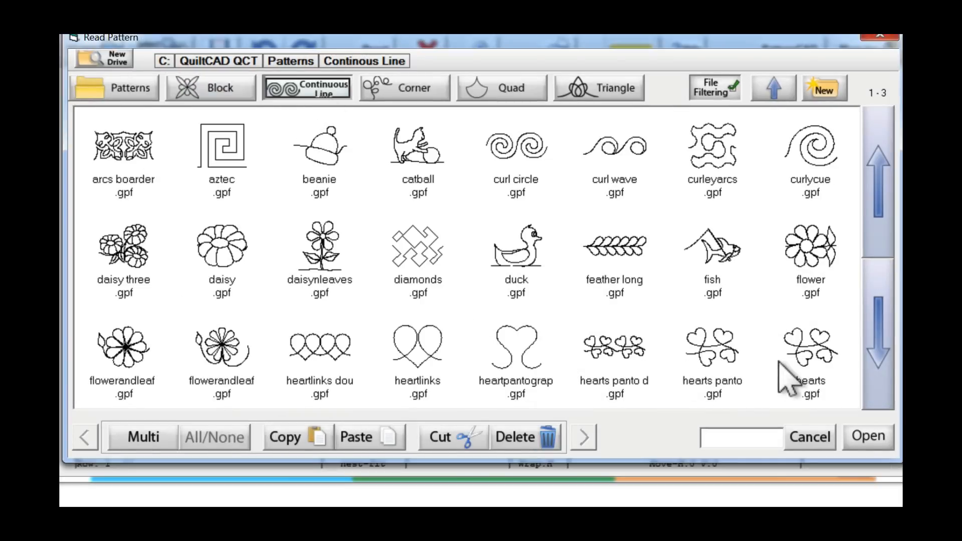
pyautogui.click(866, 354)
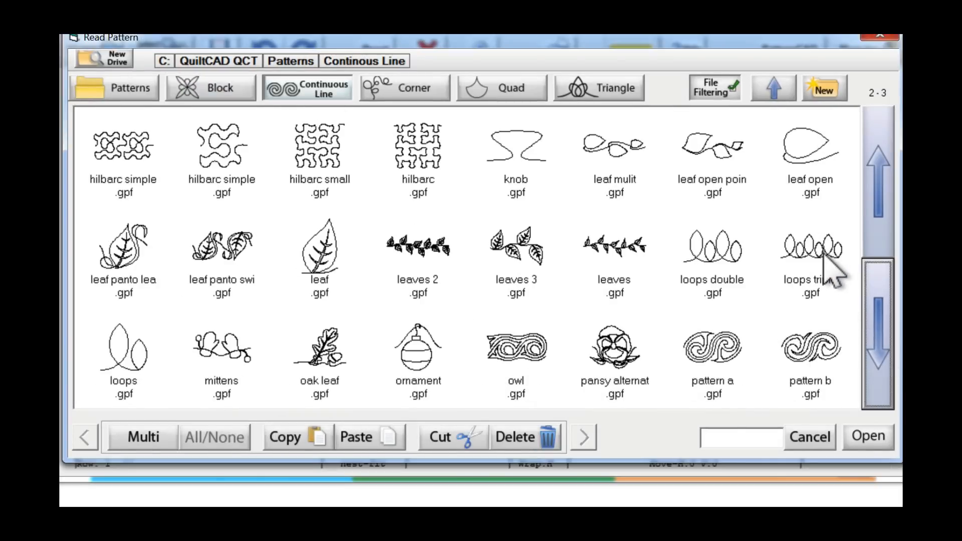
pyautogui.click(823, 254)
pyautogui.doubleClick(823, 254)
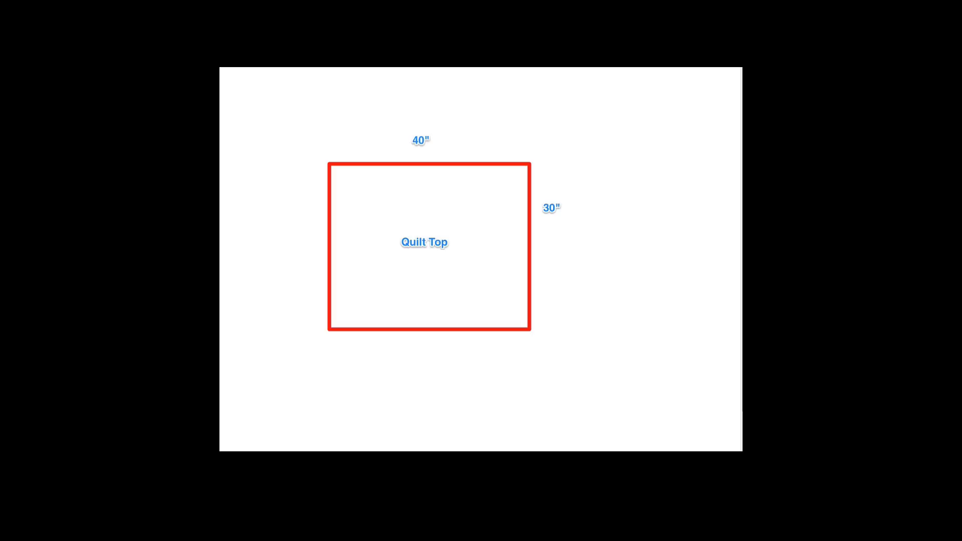
pyautogui.moveTo(542, 224)
pyautogui.mouseDown()
pyautogui.moveTo(544, 243)
pyautogui.moveTo(551, 231)
pyautogui.moveTo(572, 238)
pyautogui.moveTo(573, 219)
pyautogui.moveTo(570, 238)
pyautogui.mouseUp()
pyautogui.moveTo(582, 216); pyautogui.dragTo(579, 235)
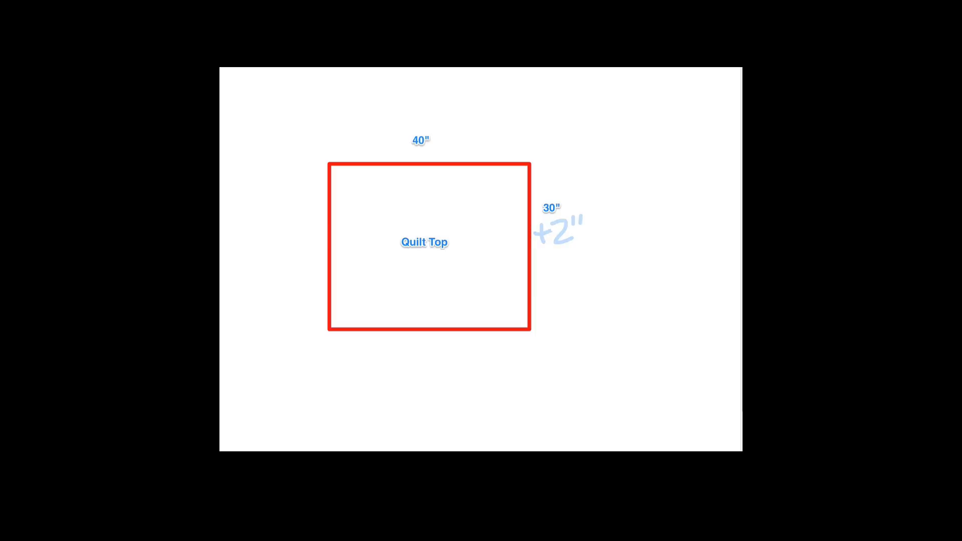
pyautogui.moveTo(440, 129); pyautogui.dragTo(439, 151)
pyautogui.moveTo(432, 140)
pyautogui.mouseDown()
pyautogui.moveTo(453, 131)
pyautogui.moveTo(455, 150)
pyautogui.moveTo(470, 149)
pyautogui.moveTo(473, 122)
pyautogui.moveTo(498, 133)
pyautogui.mouseUp()
pyautogui.moveTo(484, 147); pyautogui.dragTo(498, 145)
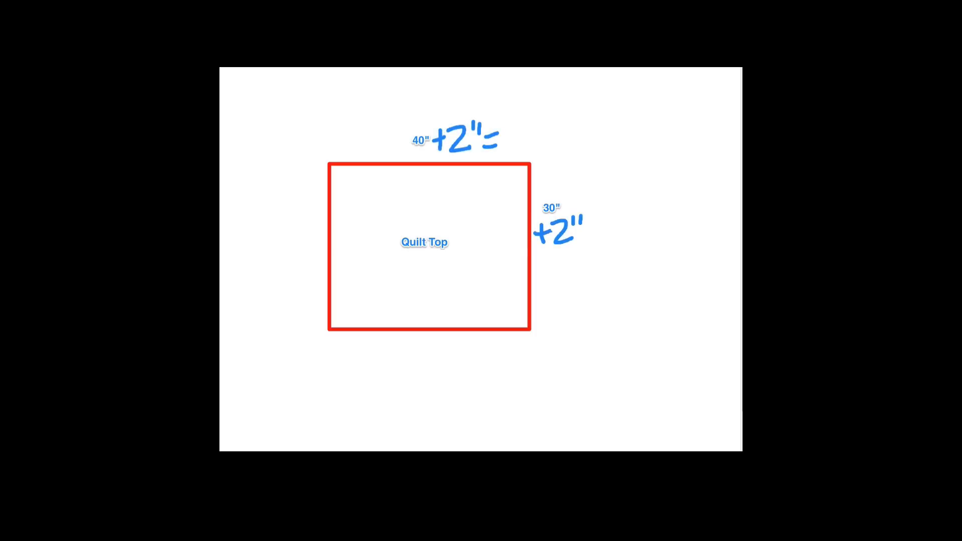
pyautogui.moveTo(539, 259); pyautogui.dragTo(600, 243)
pyautogui.moveTo(544, 269)
pyautogui.mouseDown()
pyautogui.moveTo(541, 287)
pyautogui.moveTo(580, 259)
pyautogui.moveTo(586, 282)
pyautogui.moveTo(597, 262)
pyautogui.mouseUp()
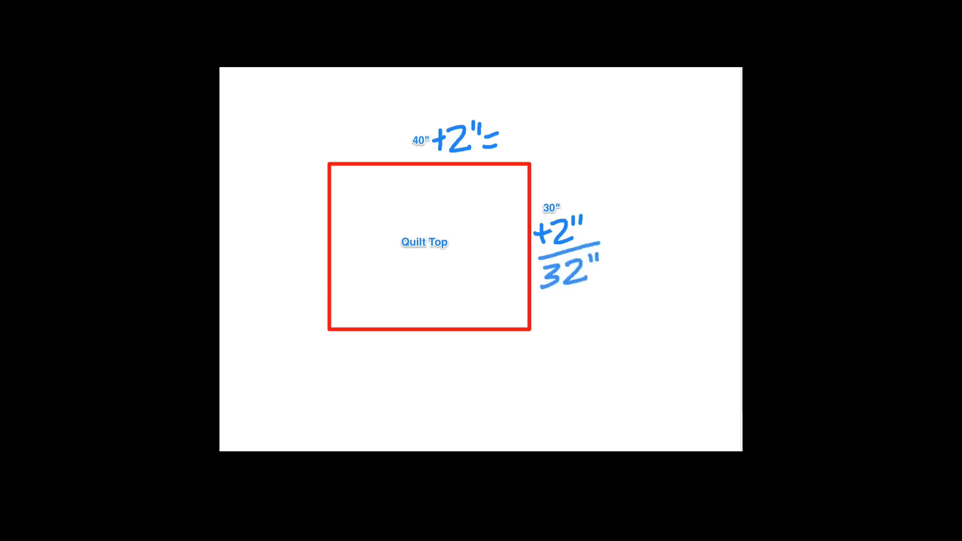
pyautogui.moveTo(513, 123)
pyautogui.mouseDown()
pyautogui.moveTo(529, 134)
pyautogui.moveTo(524, 147)
pyautogui.mouseUp()
pyautogui.moveTo(532, 127)
pyautogui.mouseDown()
pyautogui.moveTo(540, 122)
pyautogui.moveTo(550, 141)
pyautogui.moveTo(551, 129)
pyautogui.mouseUp()
pyautogui.moveTo(559, 119); pyautogui.dragTo(560, 129)
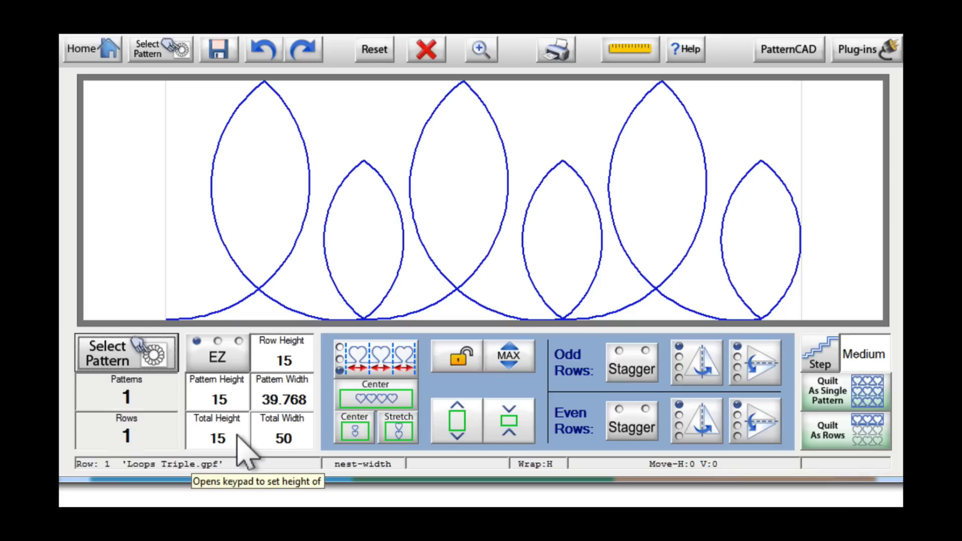
# Set the quilting area's total height to 32 inches and its total width to 42 inches
pyautogui.click(241, 448)
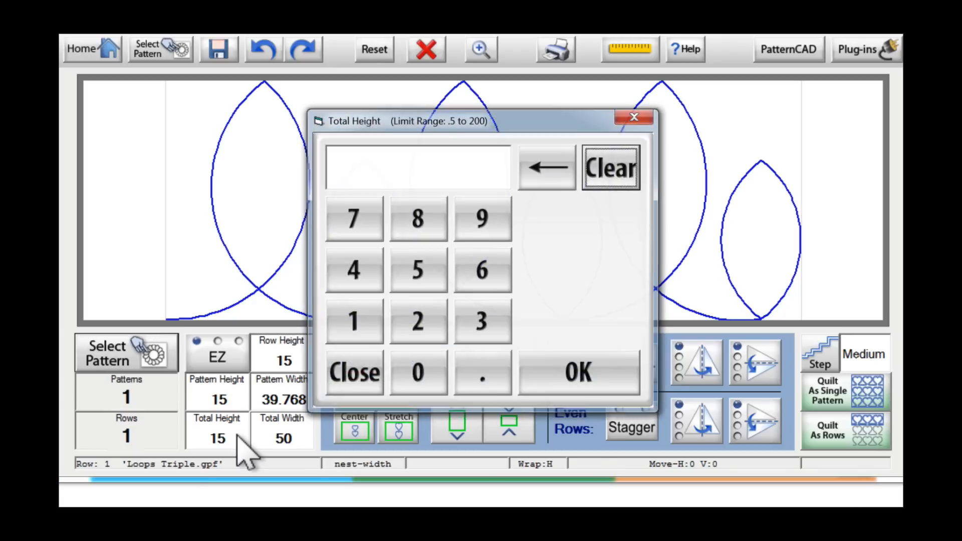
pyautogui.click(496, 331)
pyautogui.click(439, 337)
pyautogui.click(612, 392)
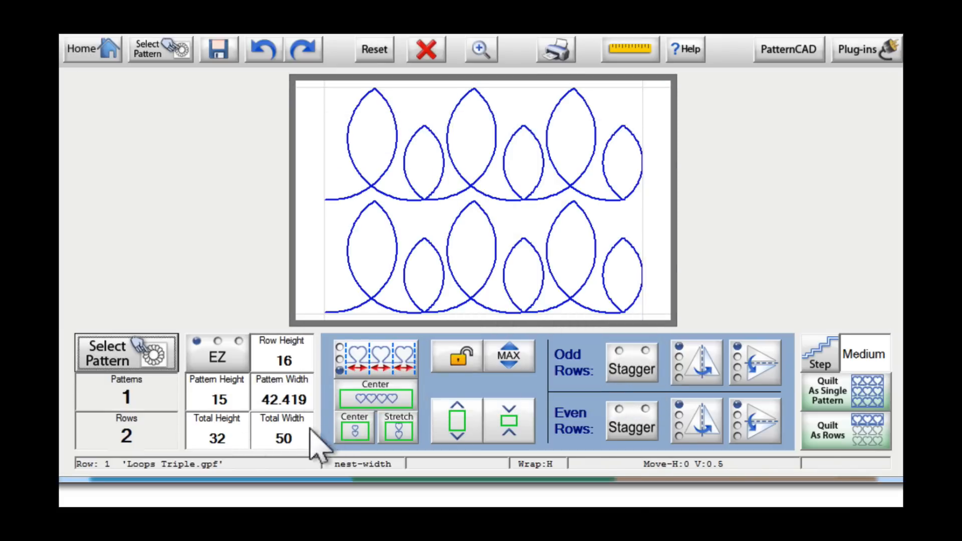
pyautogui.click(297, 435)
pyautogui.click(350, 269)
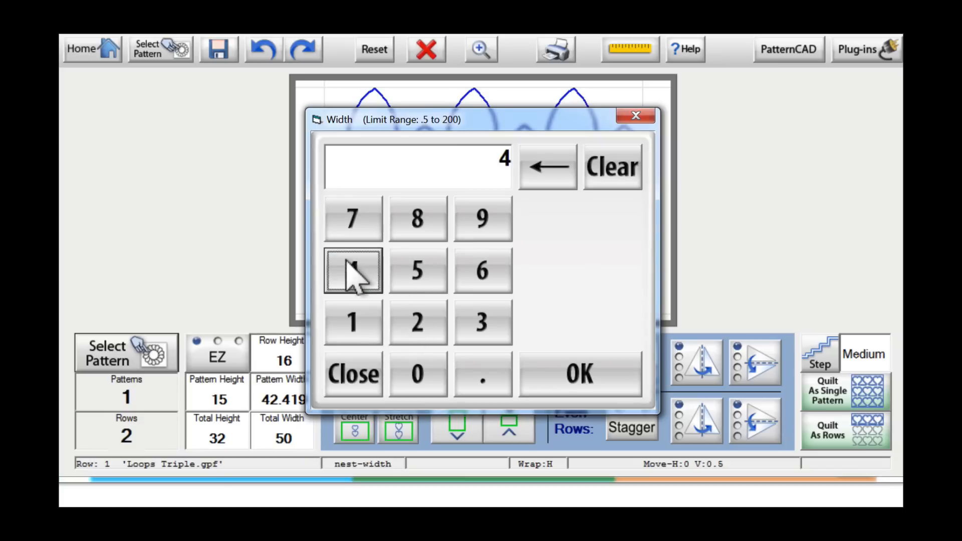
pyautogui.click(429, 332)
pyautogui.click(564, 381)
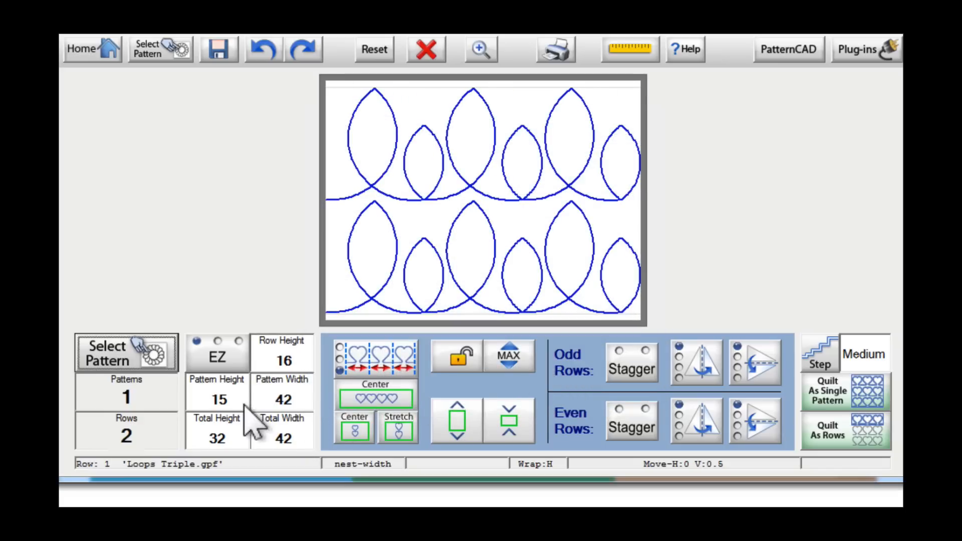
# Set the height of each pattern repeat to 3 inches and its width to 10 inches
pyautogui.click(204, 395)
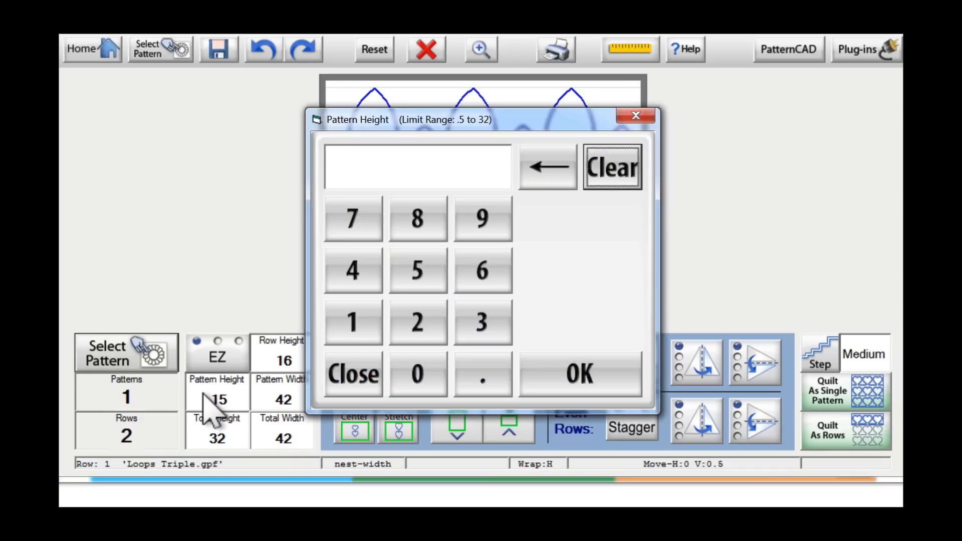
pyautogui.click(500, 324)
pyautogui.click(554, 368)
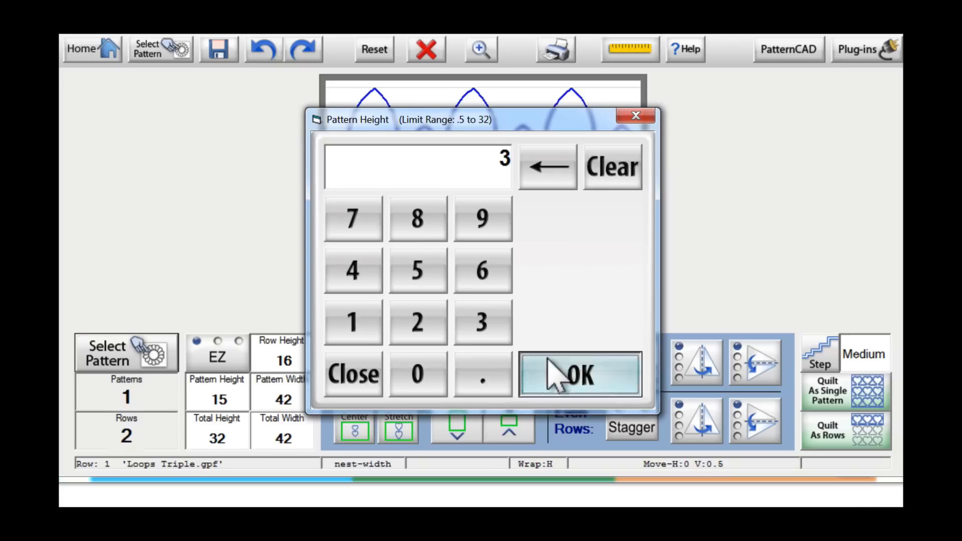
pyautogui.click(280, 401)
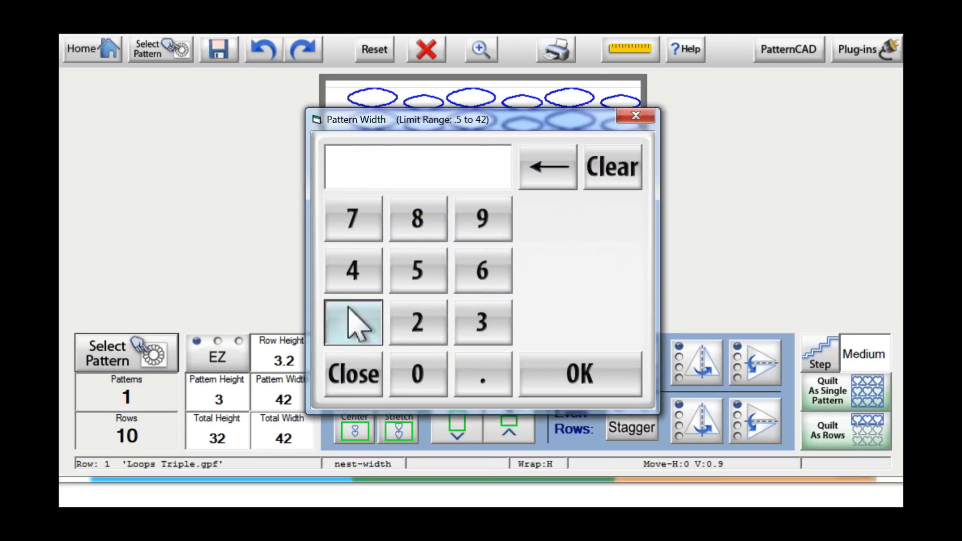
pyautogui.click(353, 323)
pyautogui.click(418, 373)
pyautogui.click(596, 391)
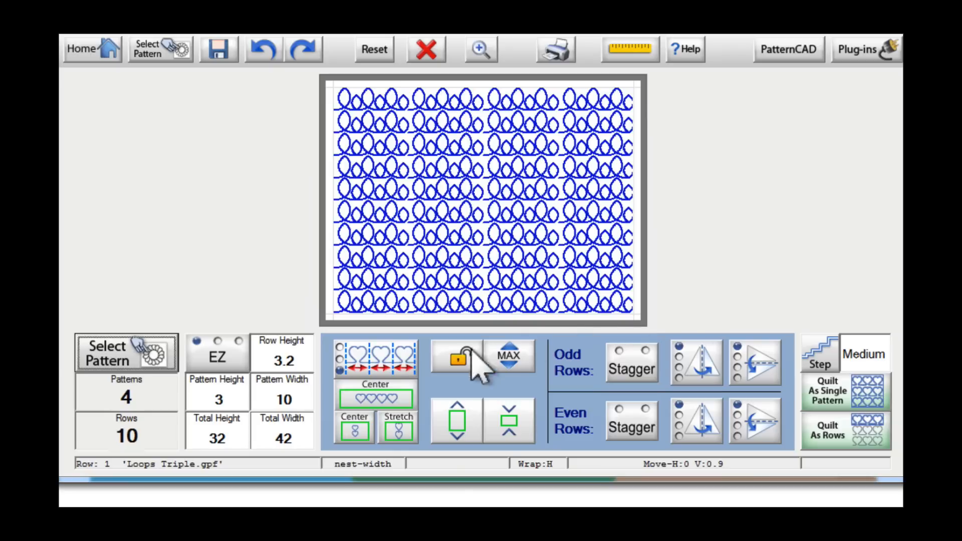
# Switch the pattern nesting to nest-fit and stretch the repeats to fill the quilting area both horizontally and vertically
pyautogui.click(399, 363)
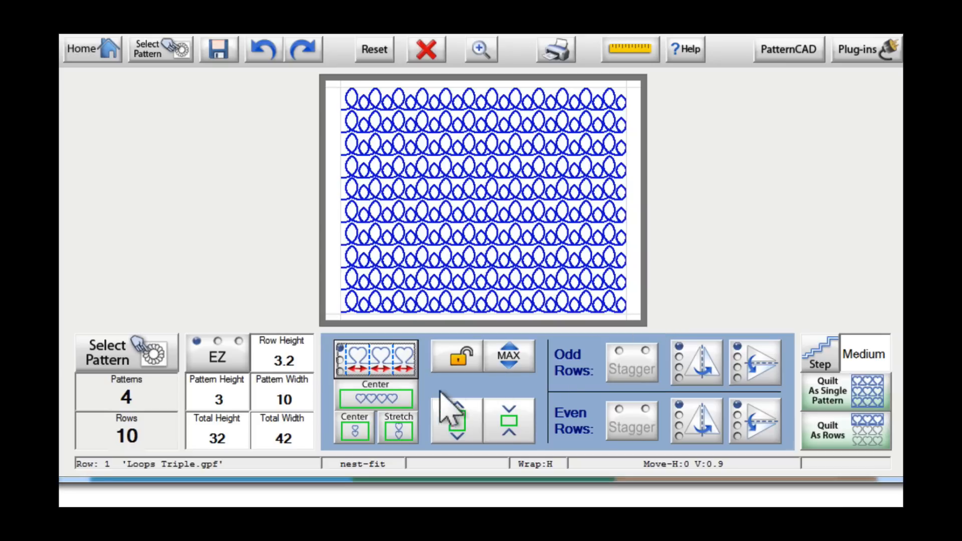
pyautogui.click(404, 399)
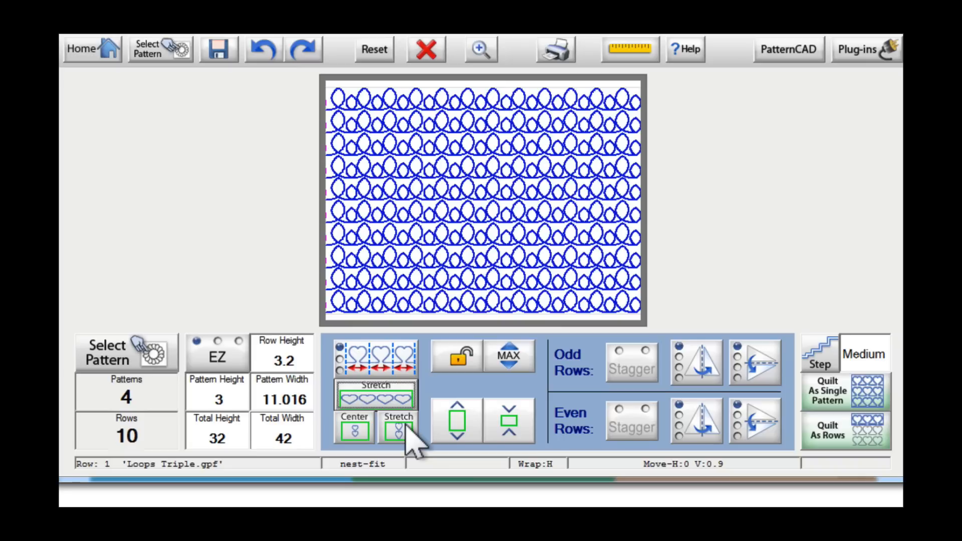
pyautogui.click(407, 427)
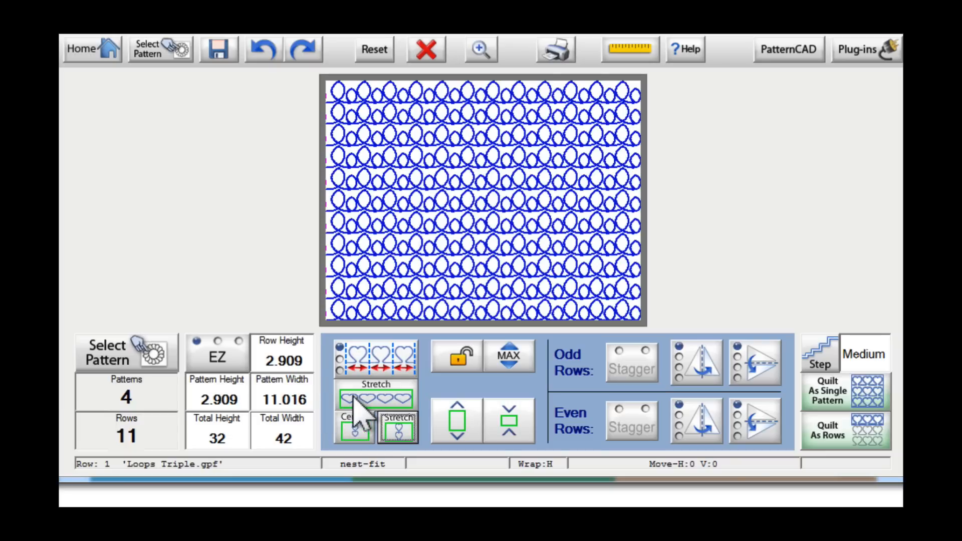
# Compare the nest-ends, nest-width and nest-fit spacing of the repeats and settle on nest-ends
pyautogui.click(406, 369)
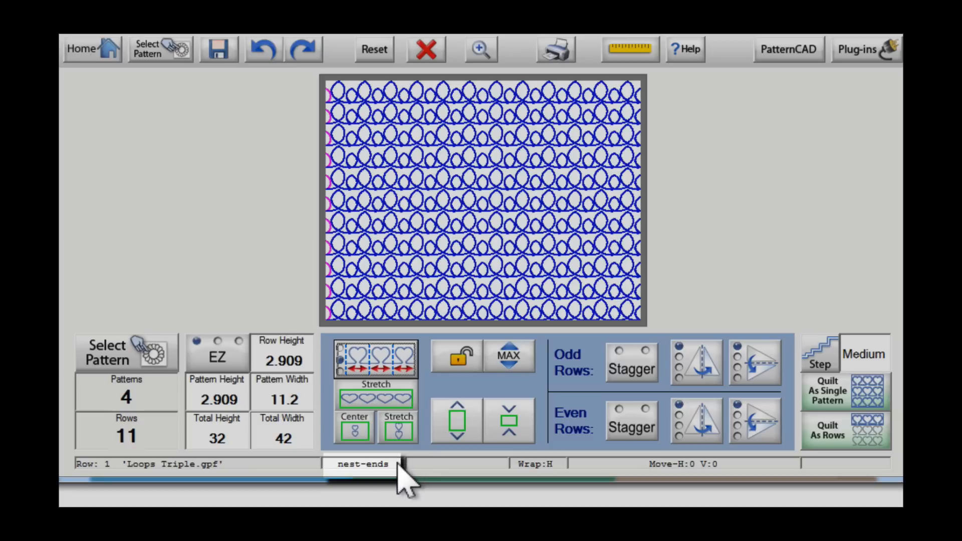
pyautogui.click(408, 365)
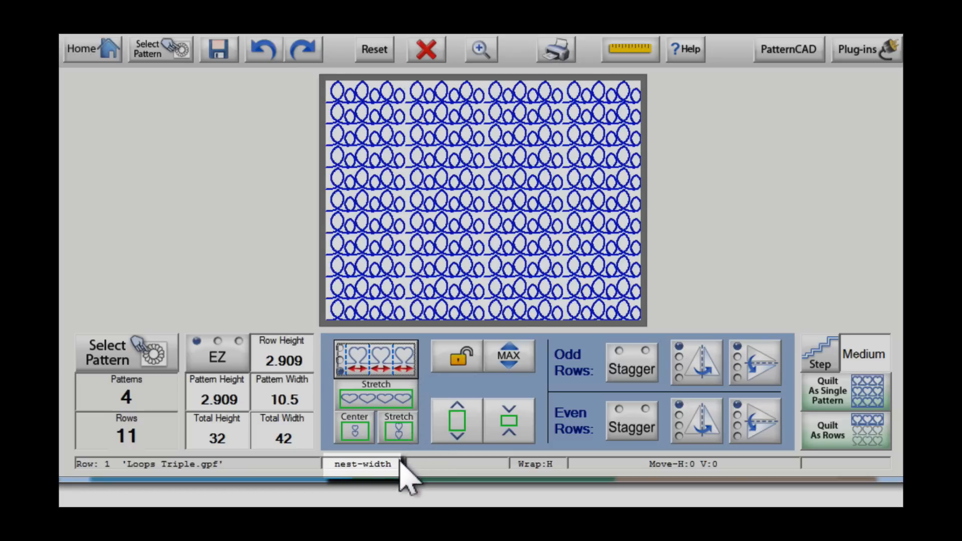
pyautogui.click(411, 370)
pyautogui.click(411, 365)
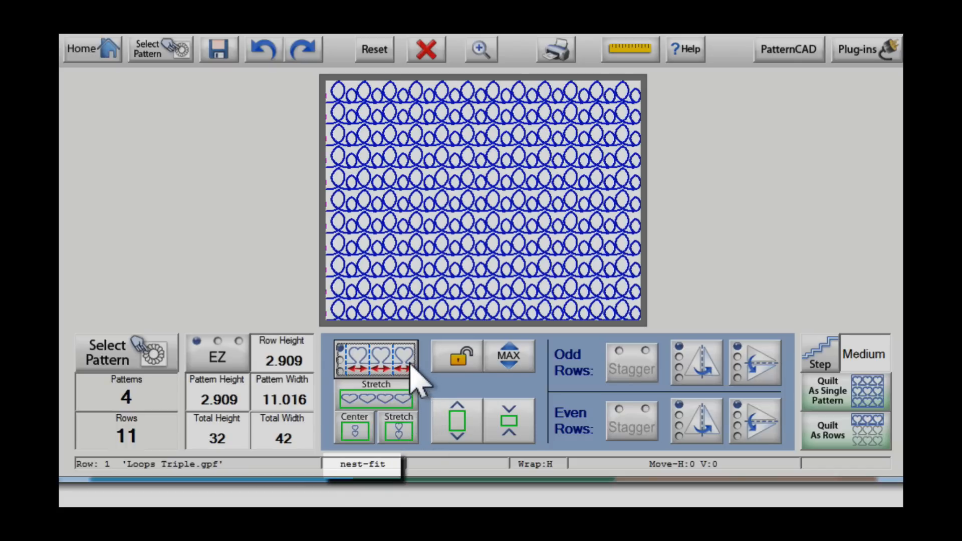
pyautogui.click(412, 369)
pyautogui.click(411, 365)
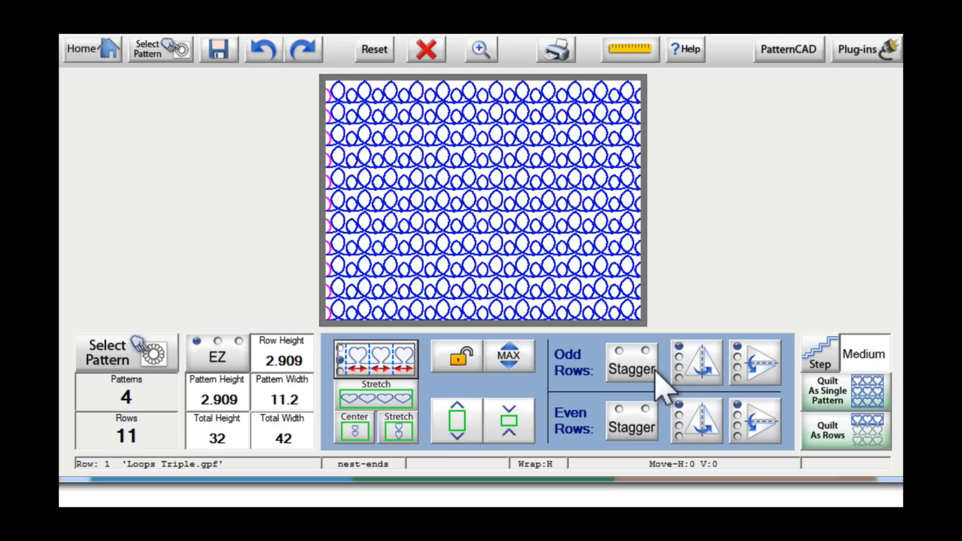
# Keep the layout in EZ mode and stagger the odd rows
pyautogui.click(223, 359)
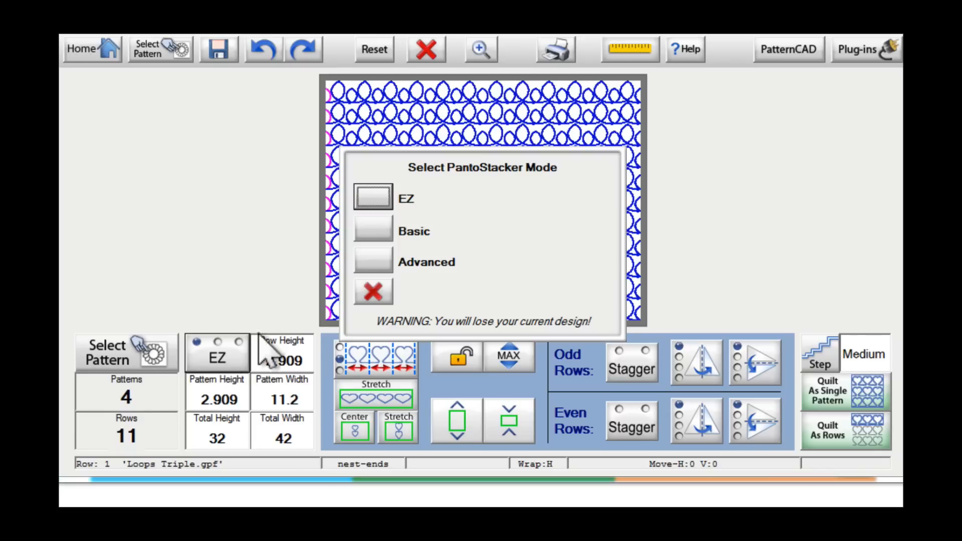
pyautogui.click(376, 293)
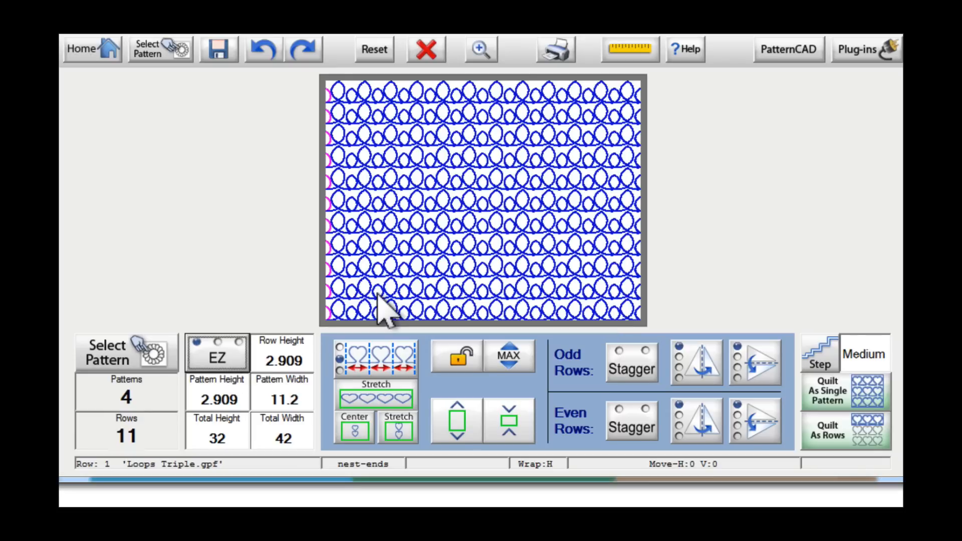
pyautogui.click(640, 375)
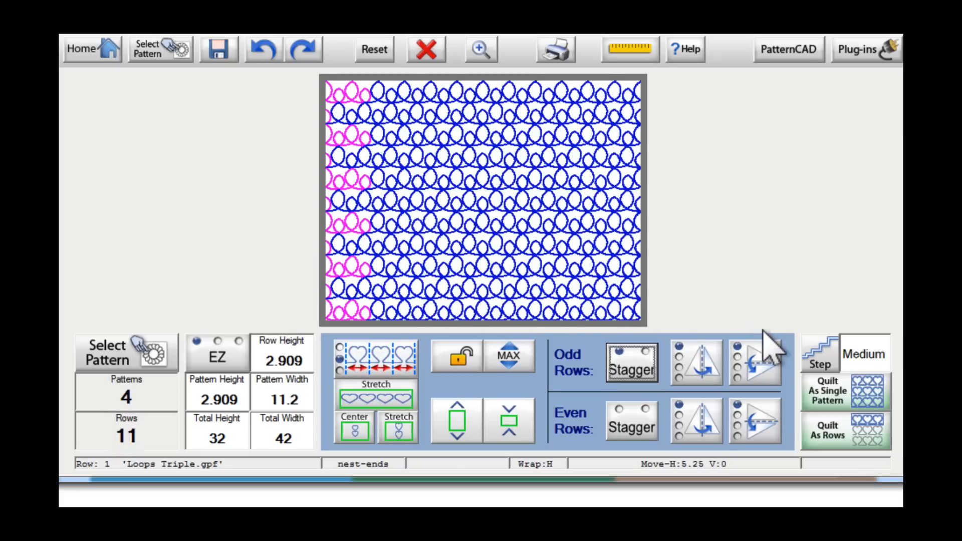
# Try each upside-down flip option on the odd rows, including the alternating ones, and return them to unflipped
pyautogui.click(765, 372)
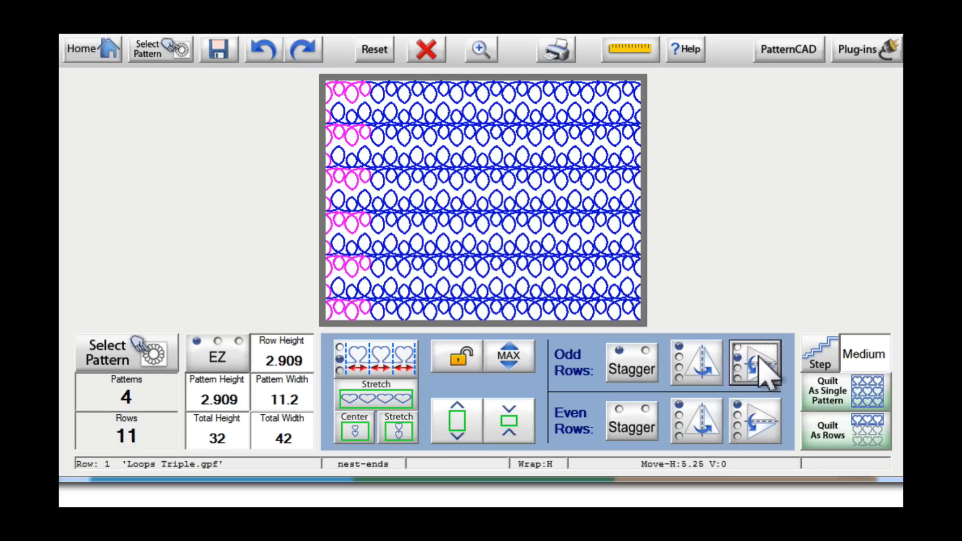
pyautogui.click(760, 358)
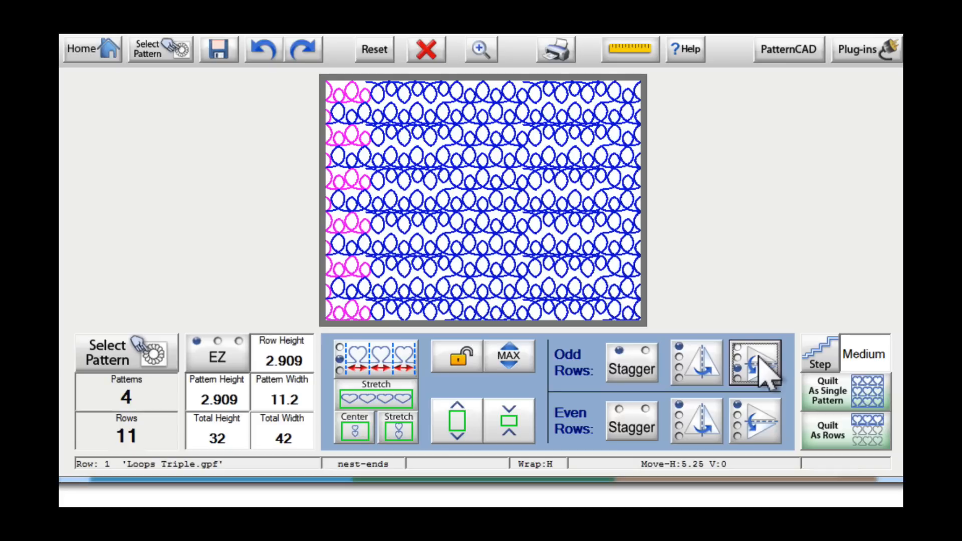
pyautogui.click(760, 358)
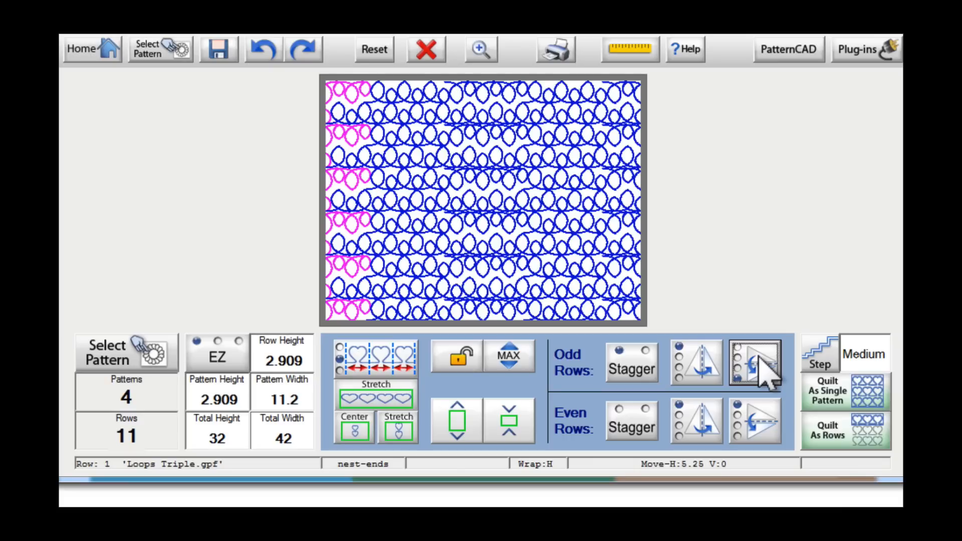
pyautogui.click(764, 372)
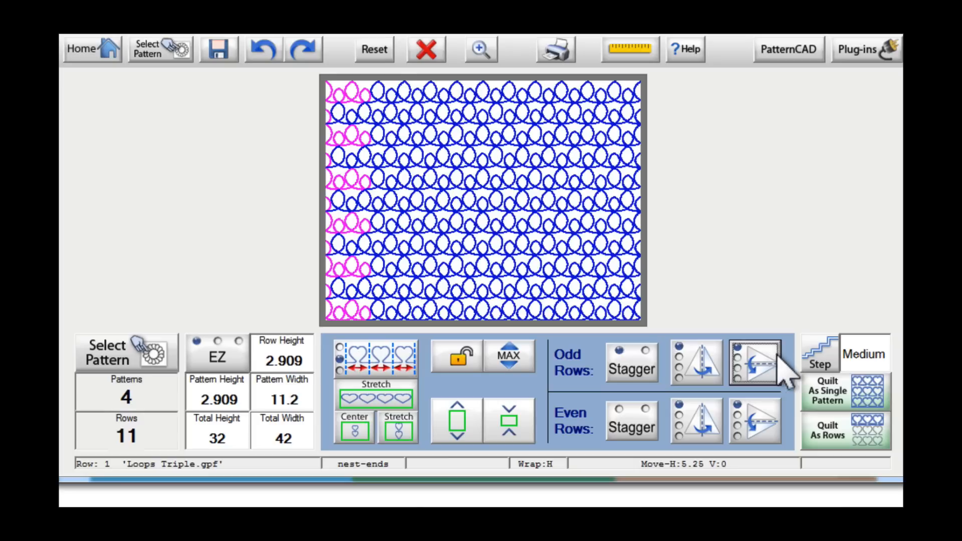
# Cycle the adjustment step size through its options, including BIG and JUMBO, and set it to small
pyautogui.click(833, 354)
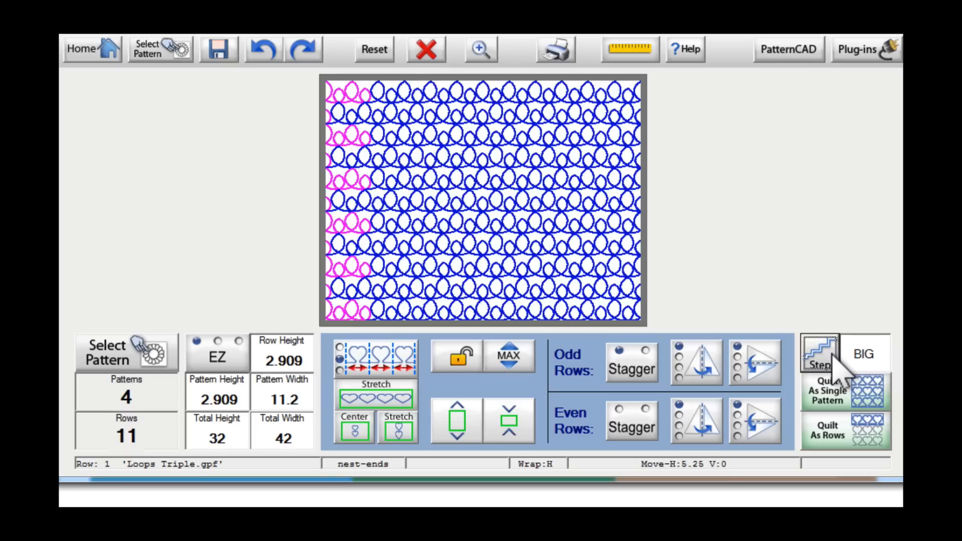
pyautogui.click(832, 356)
pyautogui.click(833, 356)
pyautogui.click(833, 355)
pyautogui.click(833, 357)
pyautogui.click(834, 356)
pyautogui.click(833, 357)
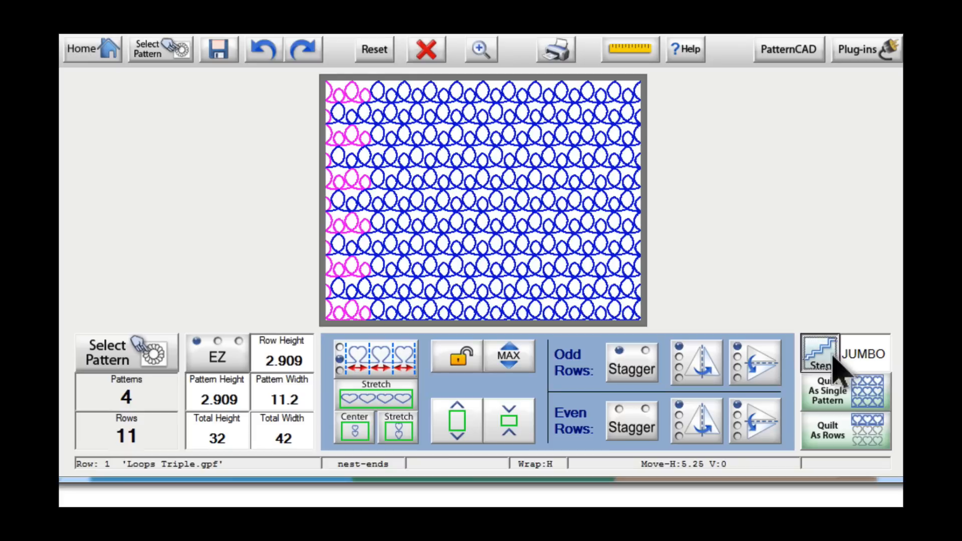
pyautogui.click(834, 356)
pyautogui.click(834, 356)
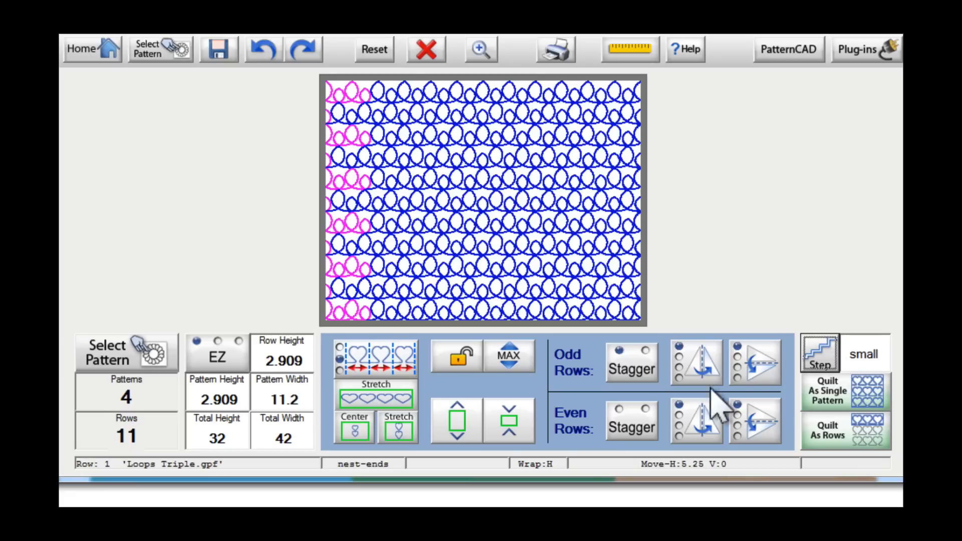
# Reduce the pattern height to 2.659 inches, leaving the row height at its current value
pyautogui.click(503, 429)
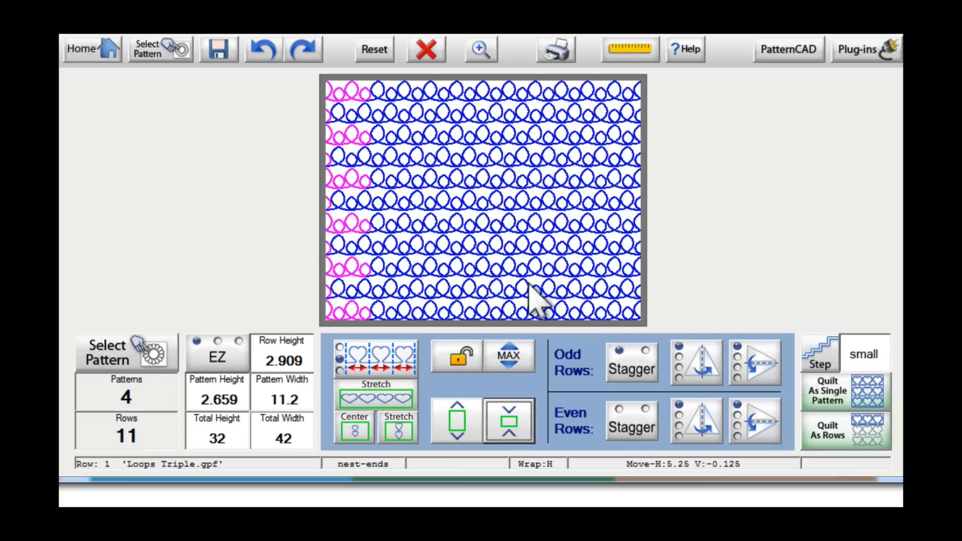
# Start saving the layout and create a new folder named "panto layouts" inside the Patterns folder
pyautogui.click(221, 52)
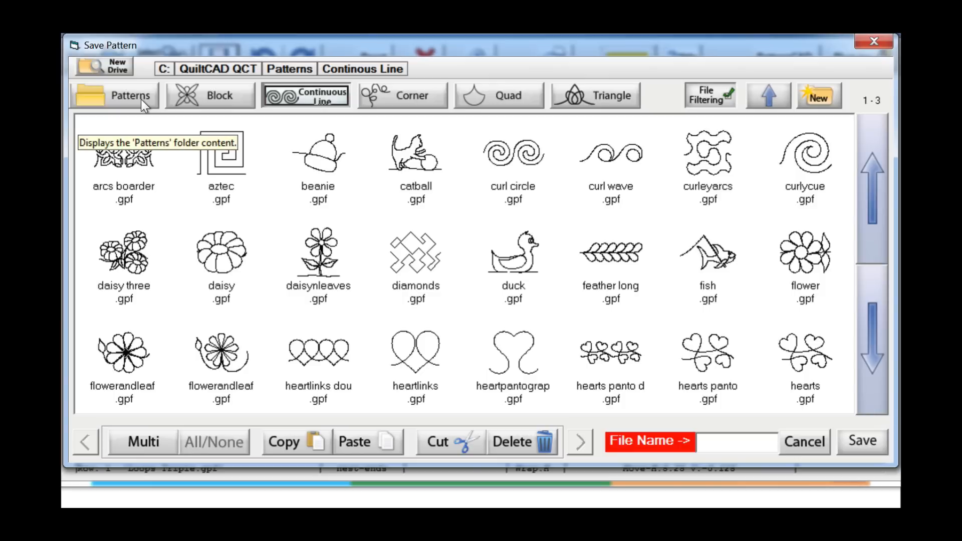
pyautogui.click(141, 98)
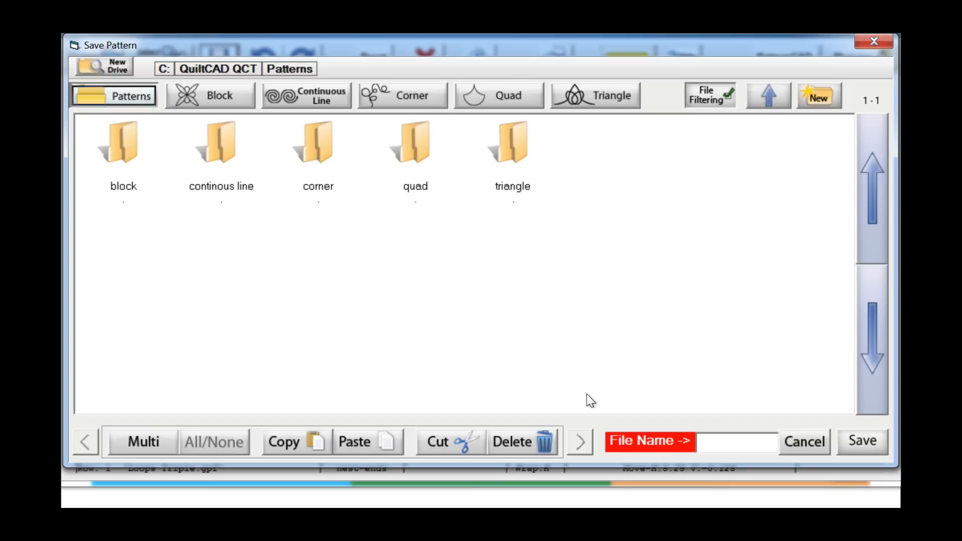
pyautogui.click(819, 93)
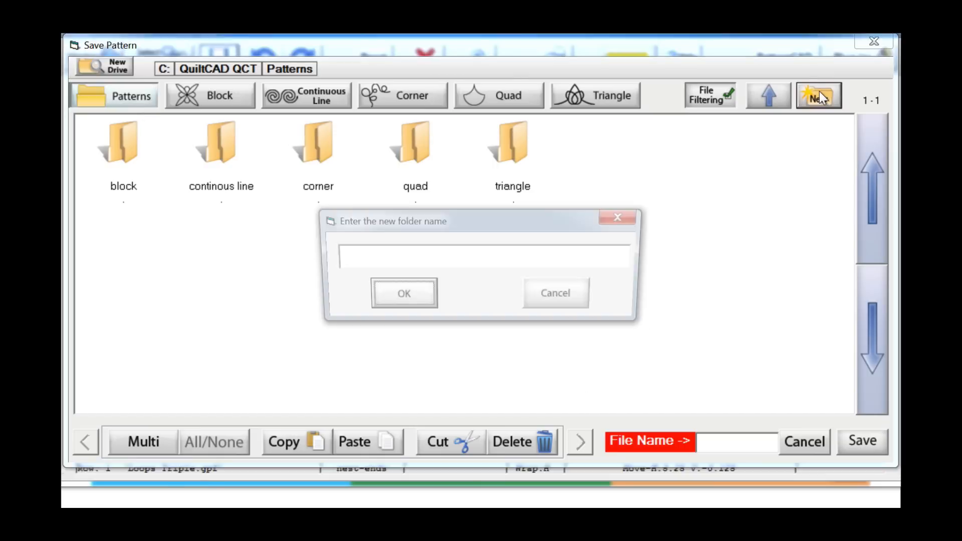
pyautogui.write('panto ')
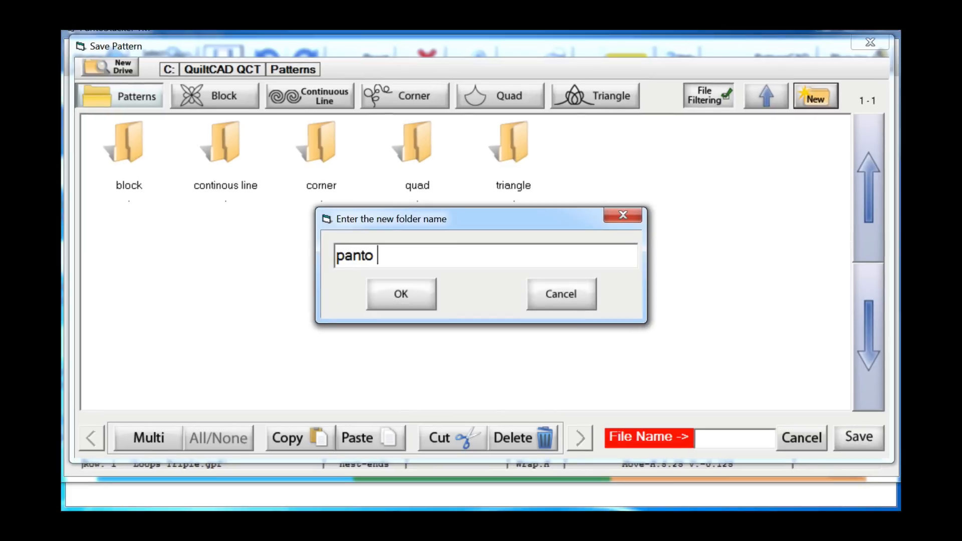
pyautogui.write('layouts')
pyautogui.click(433, 297)
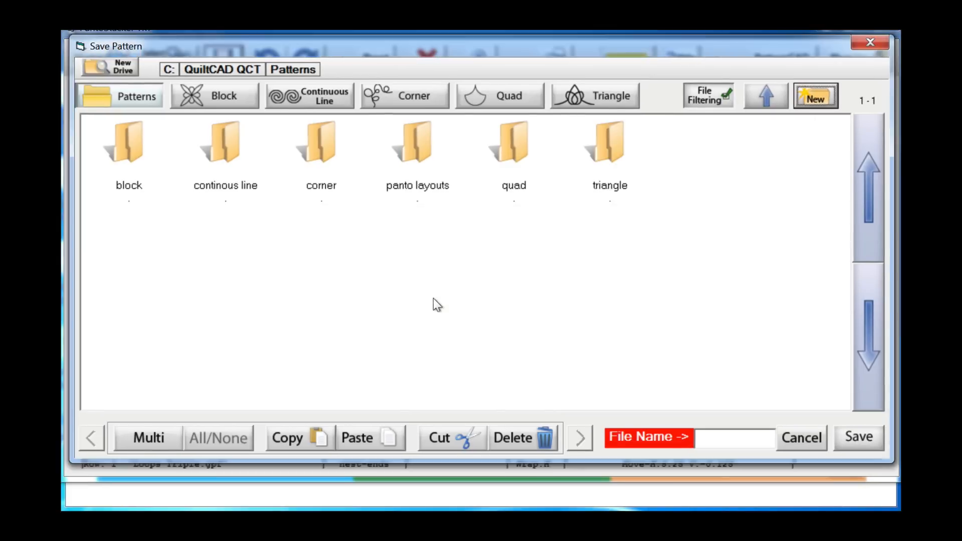
# Open the panto layouts folder and enter "triple looped e2e ez 32x42" as the layout's file name
pyautogui.doubleClick(425, 150)
pyautogui.click(727, 440)
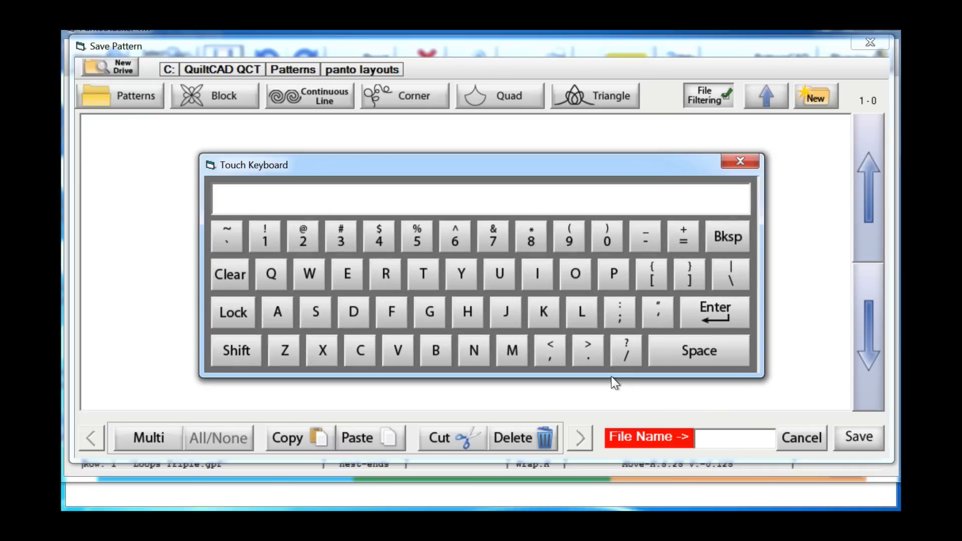
pyautogui.write('trip')
pyautogui.write('le loop')
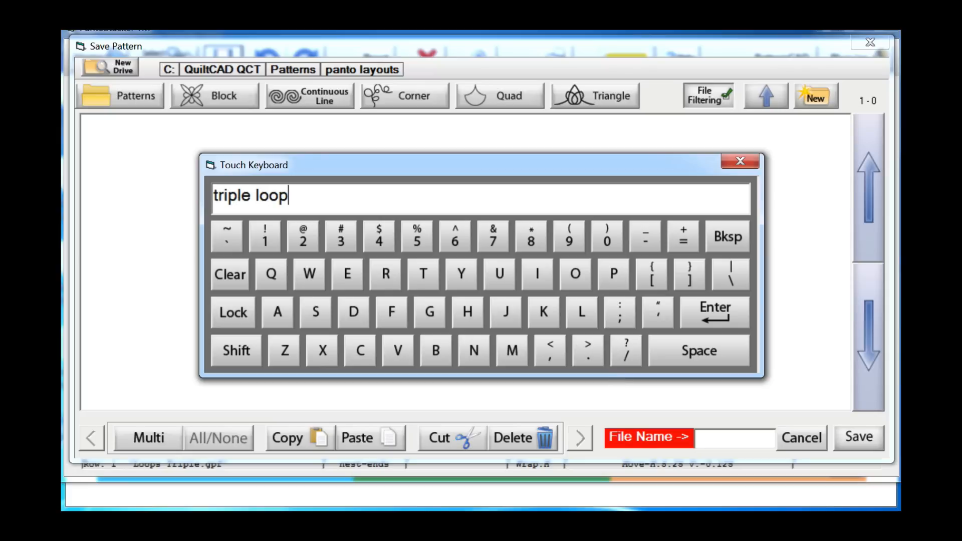
pyautogui.write('ed e2e')
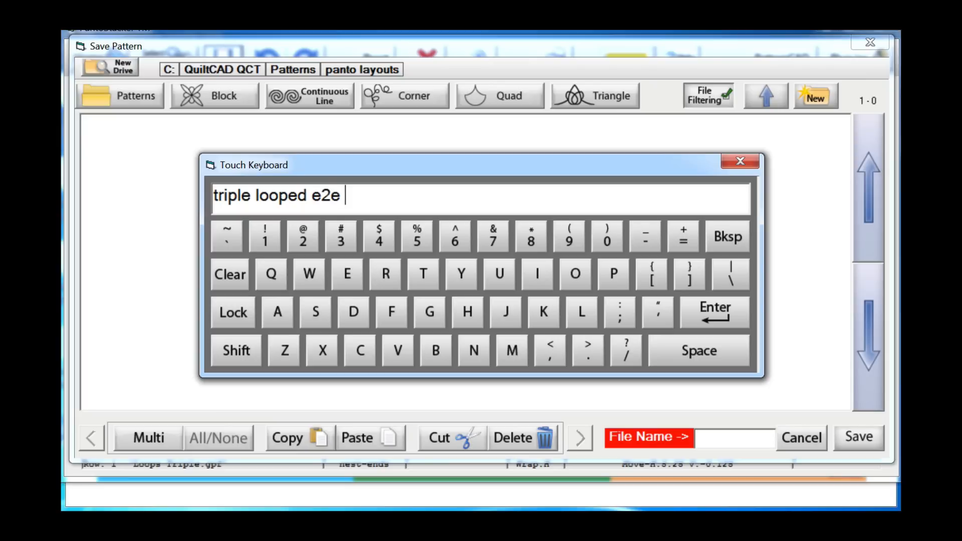
pyautogui.write(' ez 32x42')
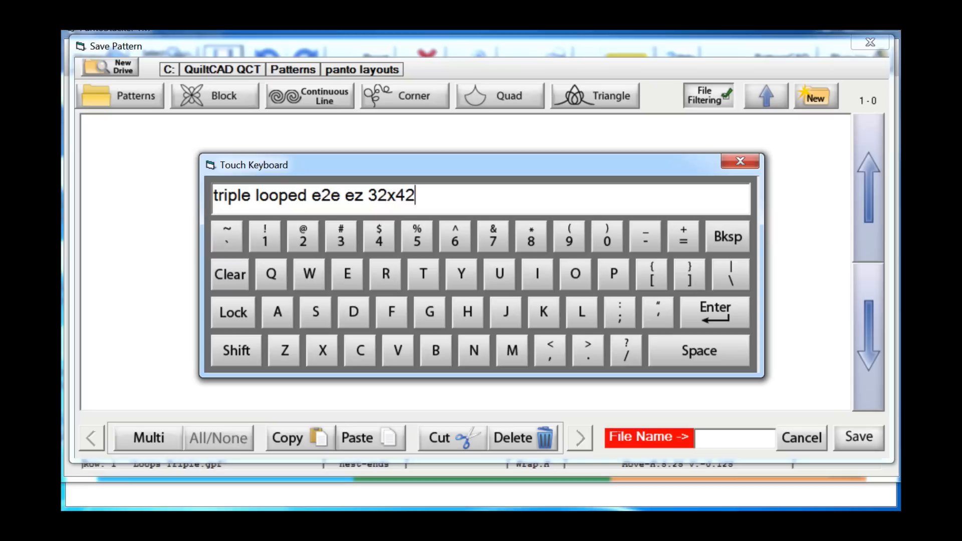